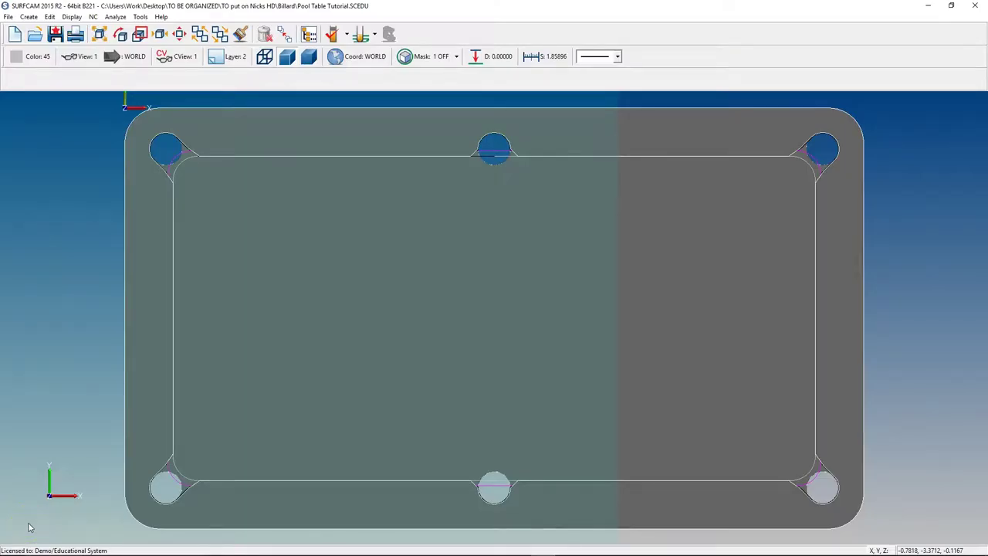
# - Open the NC menu listing the 2 Axis, 3 Axis, Lathe and other machining categories
pyautogui.click(93, 16)
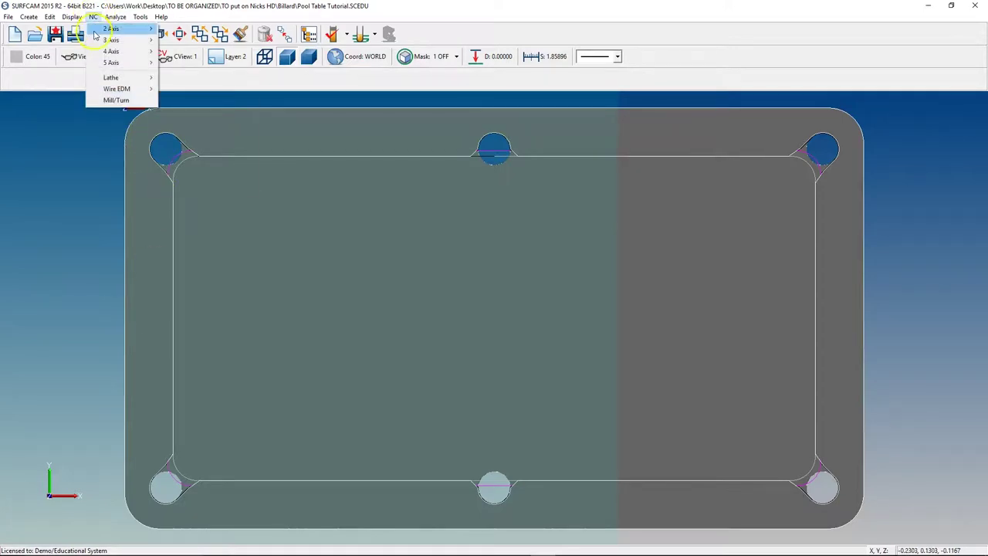
# - Start a 2 Axis Pocket on the chained inner table outline, bringing up its 0.3750 endmill settings
pyautogui.moveTo(112, 28)
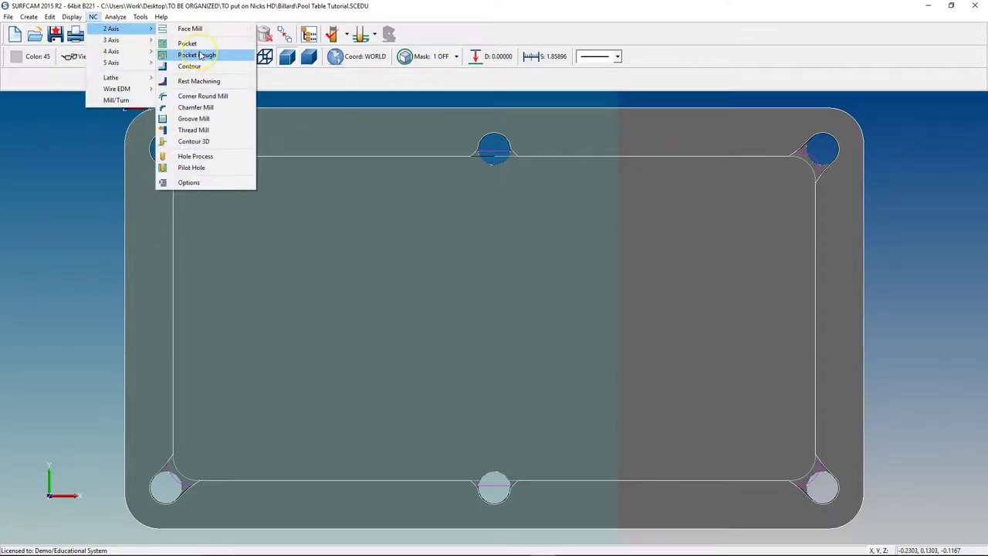
pyautogui.click(193, 44)
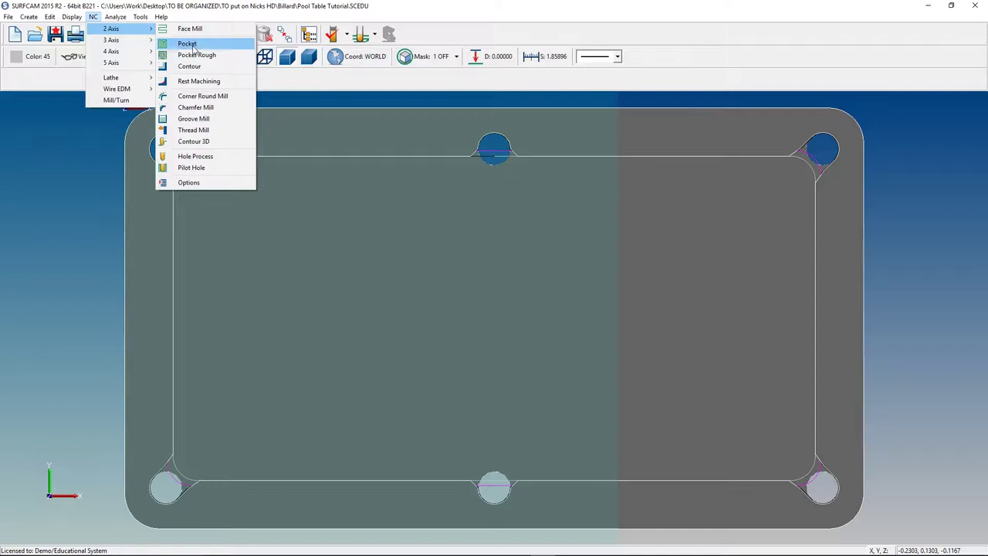
pyautogui.click(192, 47)
pyautogui.click(147, 81)
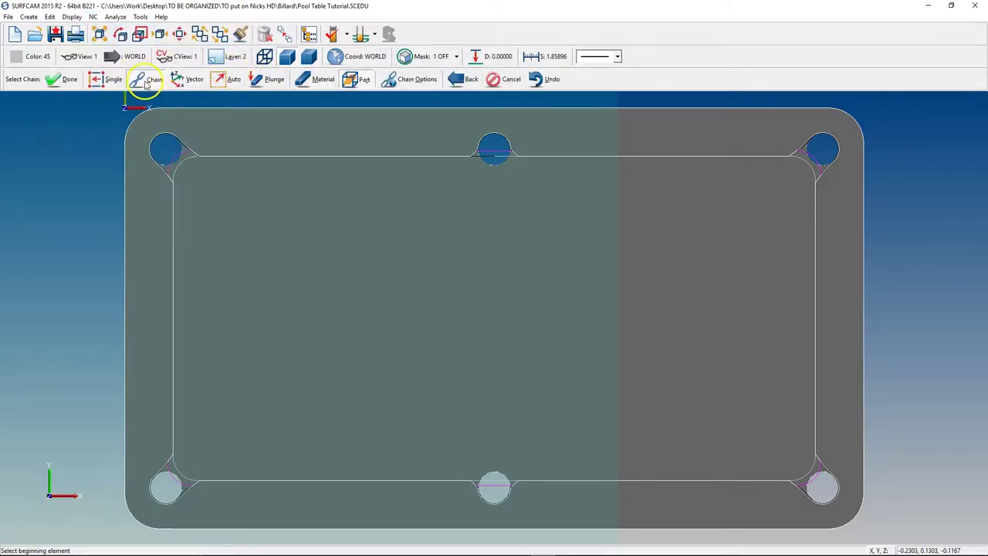
pyautogui.scroll(5, 500, 180)
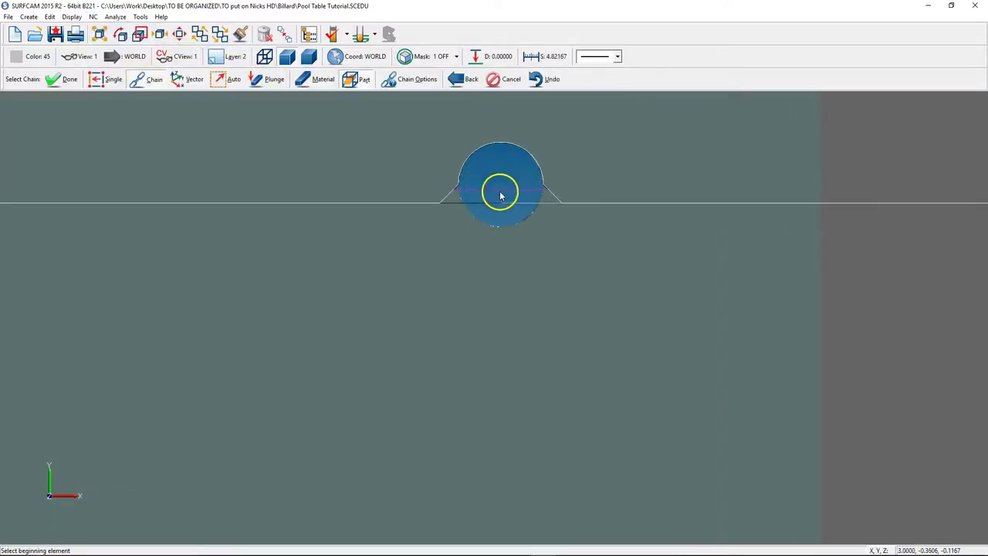
pyautogui.scroll(-8, 501, 206)
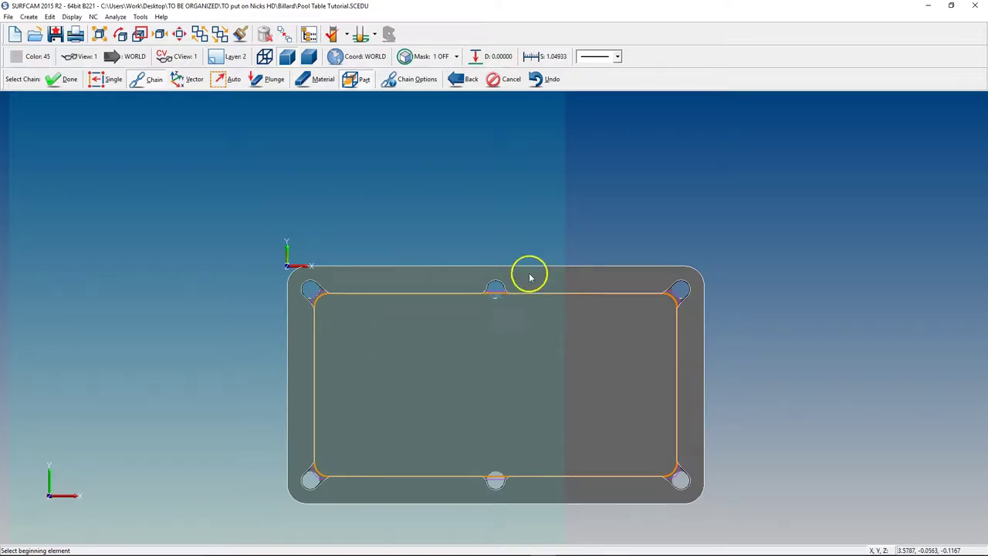
pyautogui.scroll(1, 532, 272)
pyautogui.rightClick(478, 327)
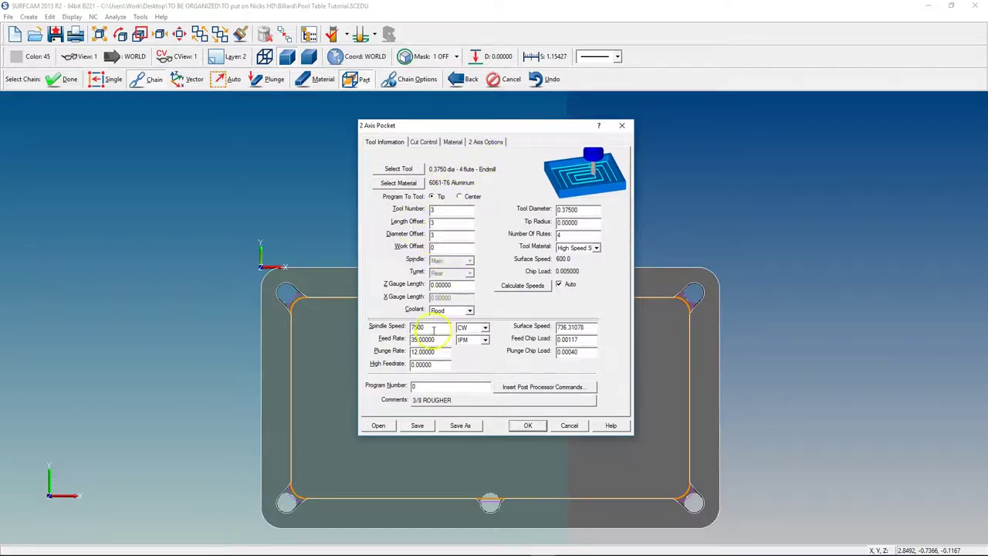
# - On Cut Control, set In Z Amount To Remove and rough spacing to 0.2, finish spacing 0
pyautogui.press('Tab')
pyautogui.press('Tab')
pyautogui.click(422, 143)
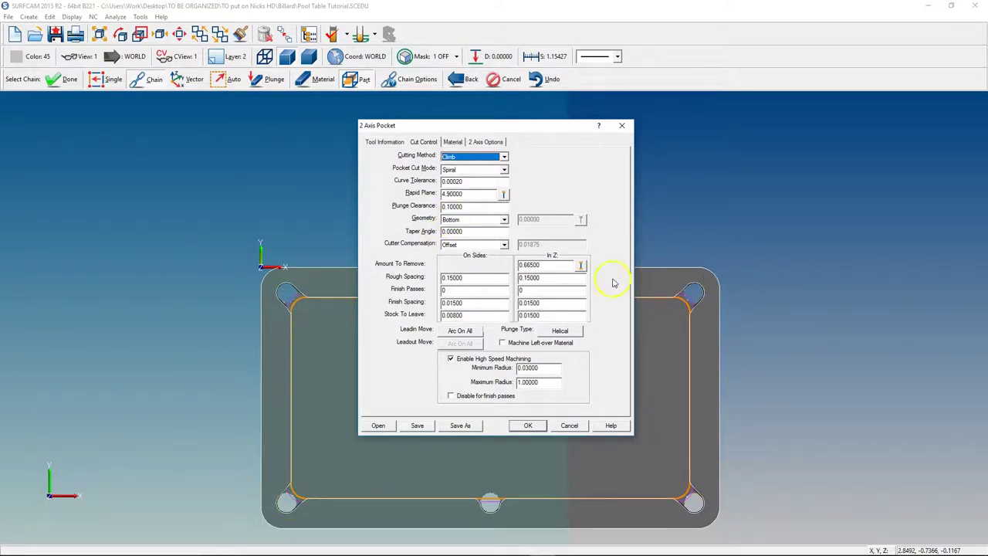
pyautogui.doubleClick(531, 264)
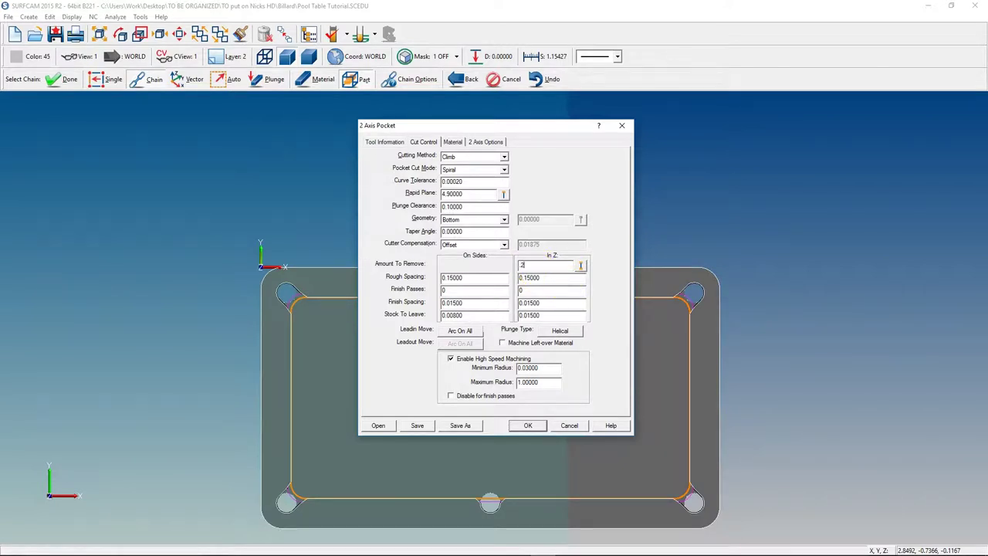
pyautogui.press('Tab')
pyautogui.click(477, 277)
pyautogui.press('Tab')
# - Review the lead-in radius and set the pocket's Maximum Radius to 0.1
pyautogui.click(464, 331)
pyautogui.doubleClick(478, 298)
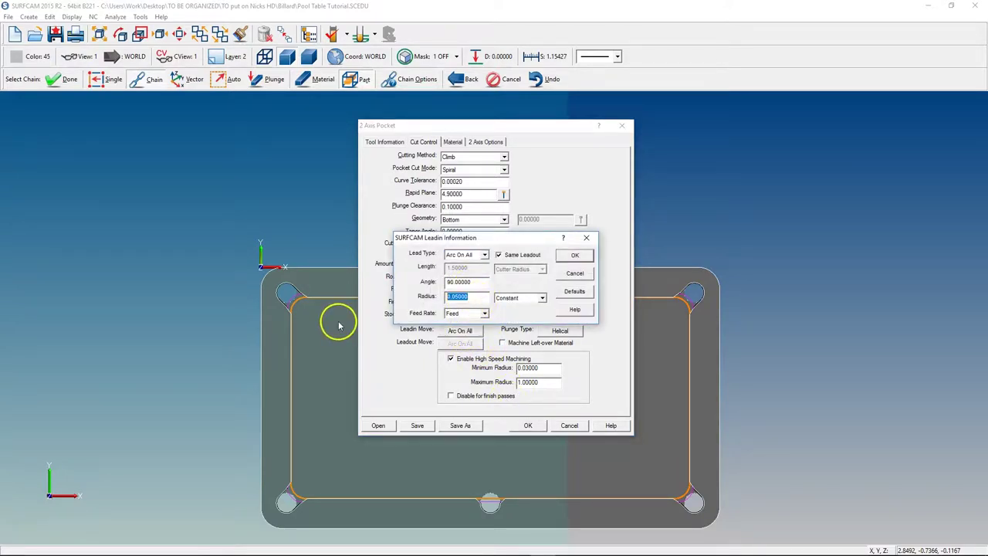
pyautogui.click(565, 256)
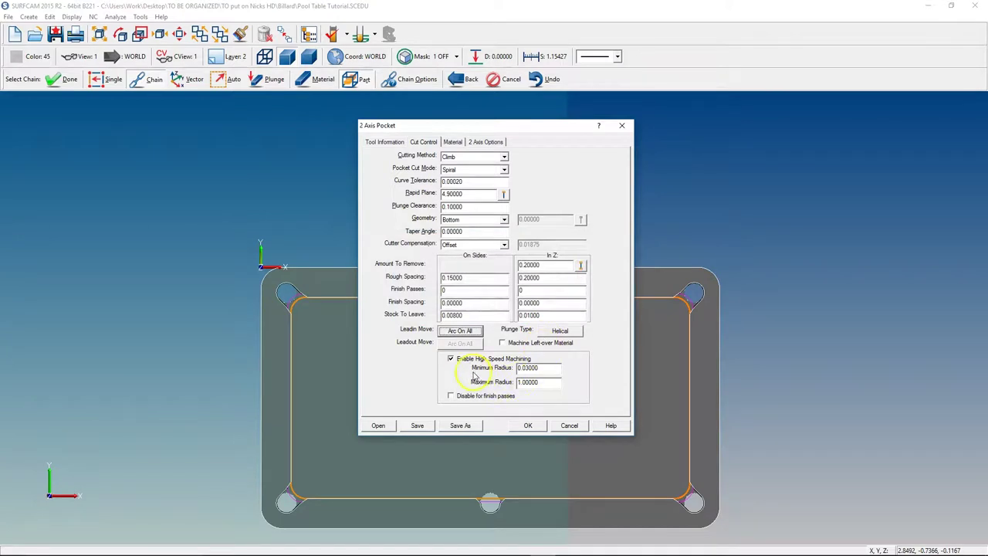
pyautogui.moveTo(544, 382); pyautogui.dragTo(516, 390)
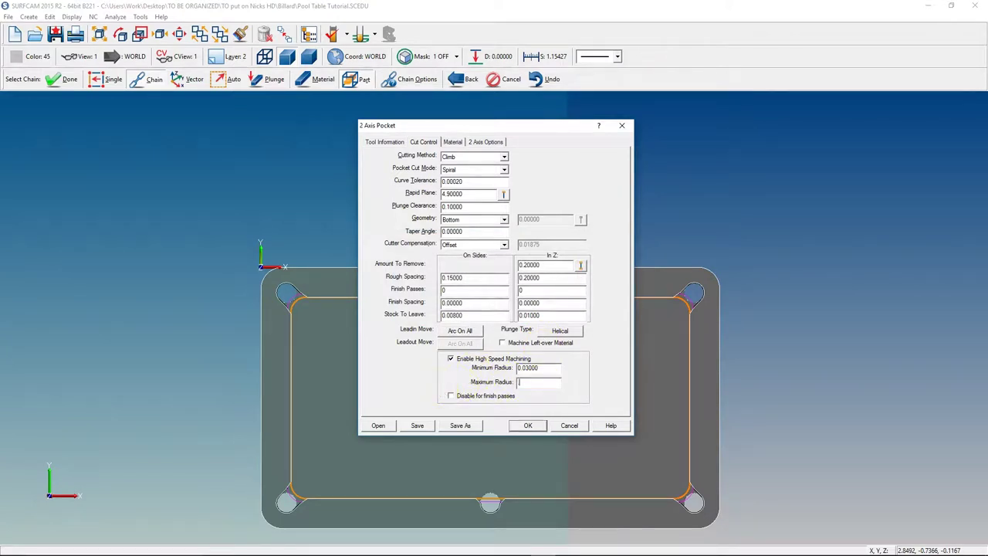
pyautogui.click(551, 380)
# - Give the helical plunge a 0.4 radius and 0.2 pitch, then accept the pocket settings
pyautogui.click(559, 330)
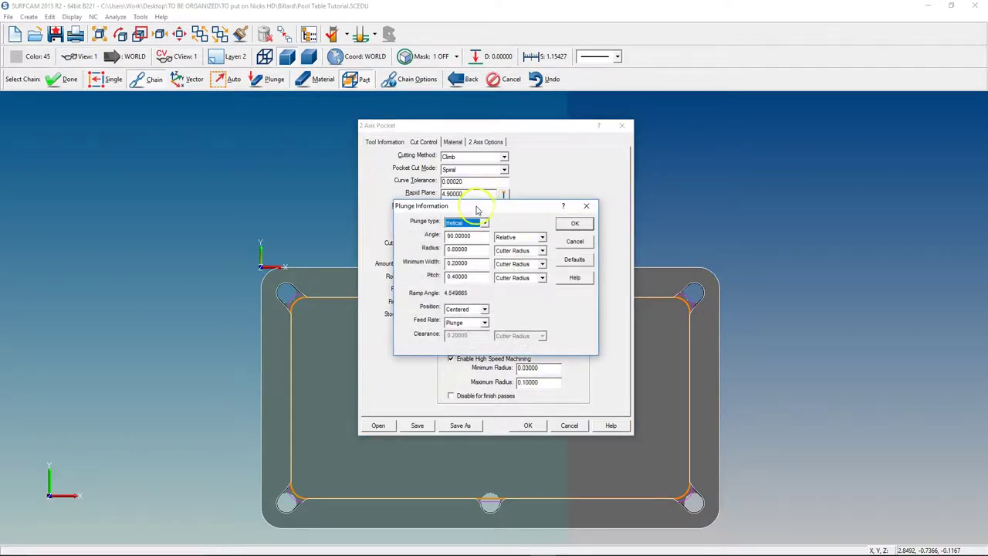
pyautogui.doubleClick(483, 250)
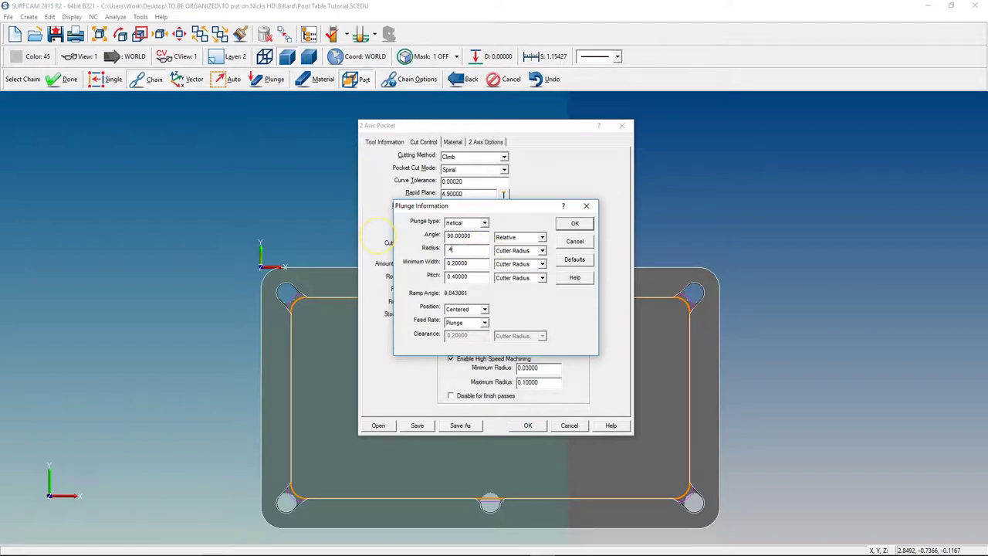
pyautogui.write('.4')
pyautogui.press('Tab')
pyautogui.press('Tab')
pyautogui.doubleClick(463, 249)
pyautogui.press('Tab')
pyautogui.press('Tab')
pyautogui.click(575, 223)
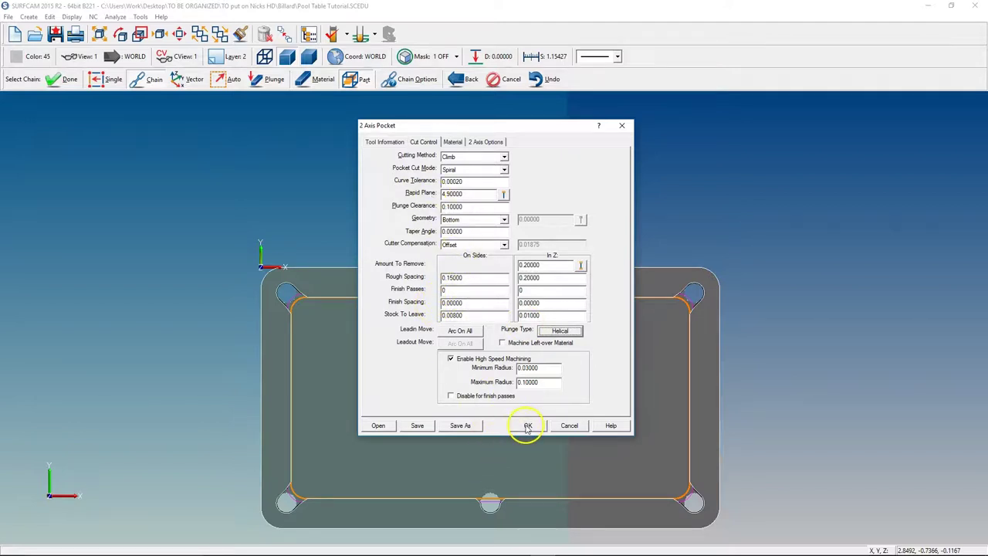
pyautogui.click(528, 427)
# - Tilt the view to inspect the spiral toolpath in 3D, then return to the top view
pyautogui.scroll(2, 498, 420)
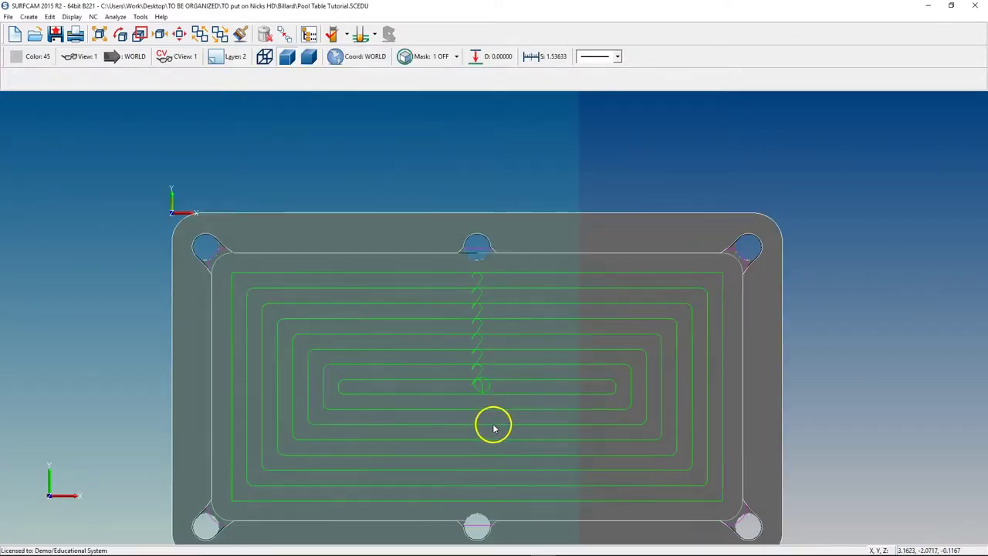
pyautogui.moveTo(494, 428); pyautogui.dragTo(458, 388, button='middle')
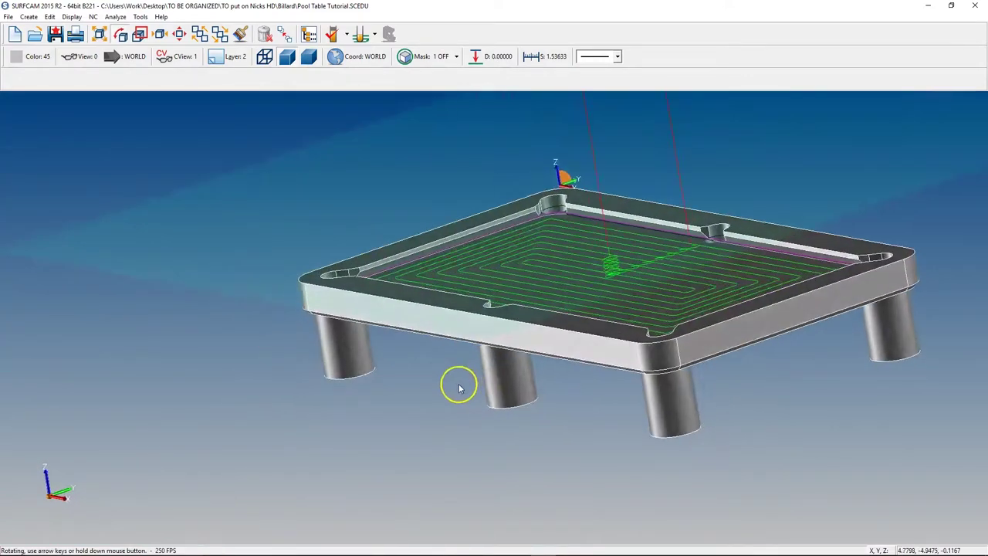
pyautogui.press('1')
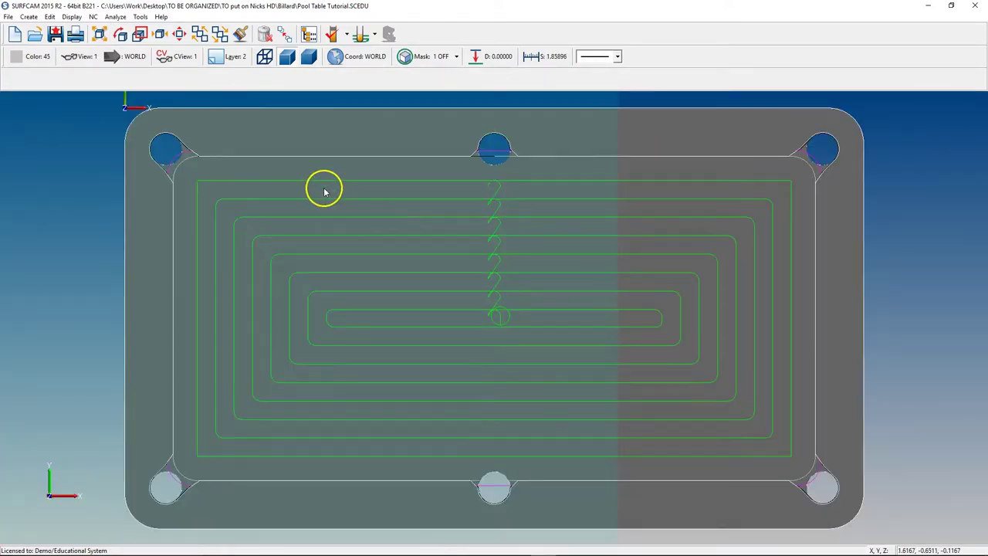
# - Measure a distance near a corner pocket, then show the NC Operations Manager with the 3/8 rougher
pyautogui.press('a')
pyautogui.press('d')
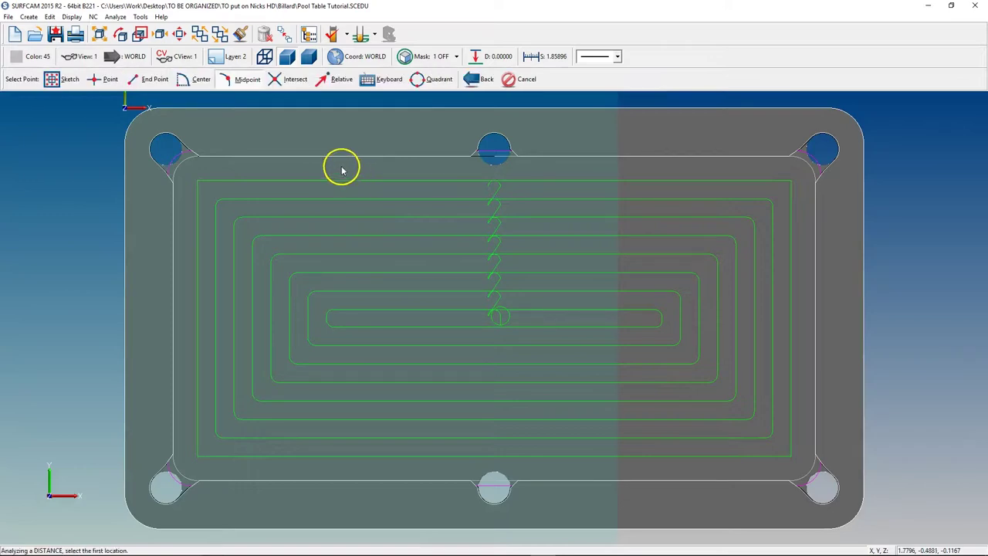
pyautogui.click(324, 157)
pyautogui.scroll(6, 276, 166)
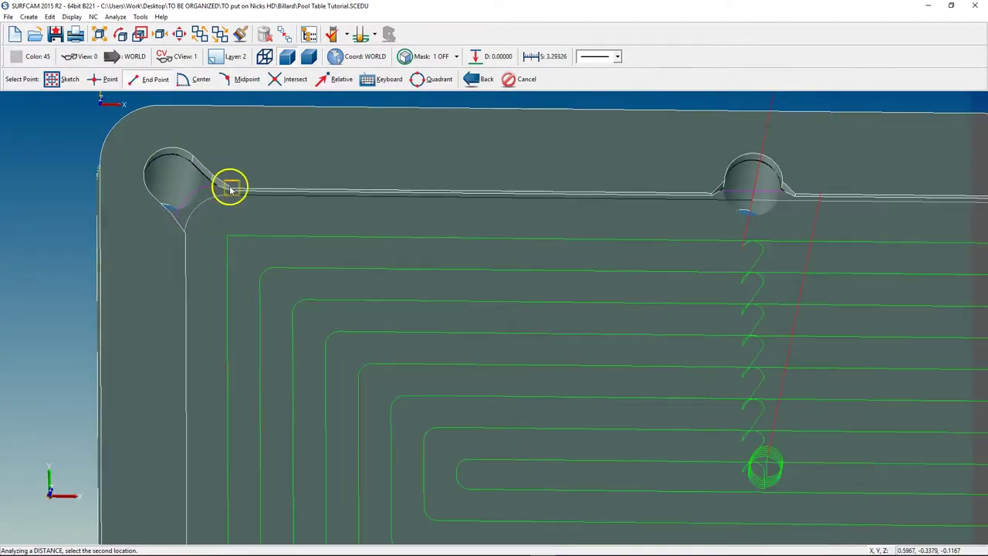
pyautogui.click(243, 220)
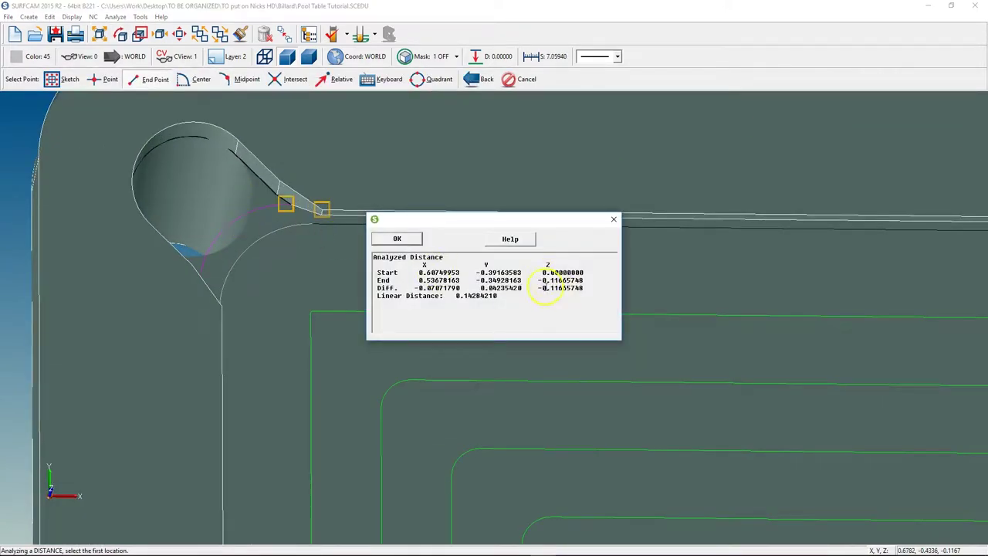
pyautogui.press('Return')
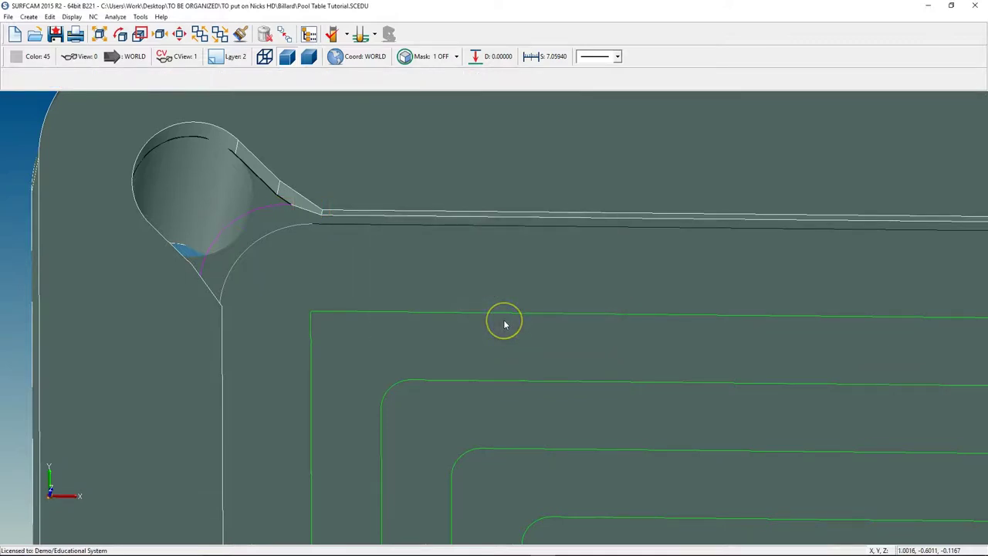
pyautogui.press('Home')
pyautogui.hotkey('ctrl', 'm')
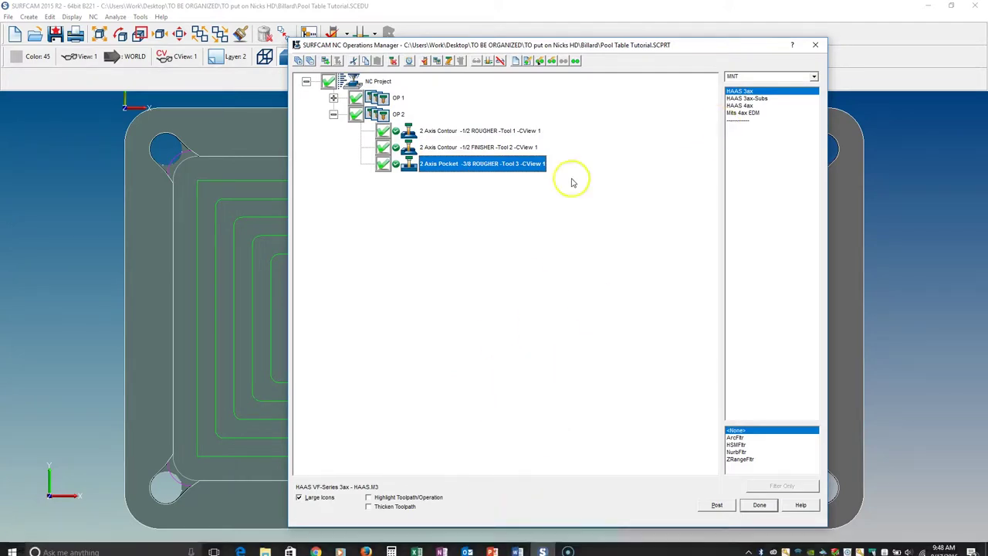
pyautogui.click(140, 17)
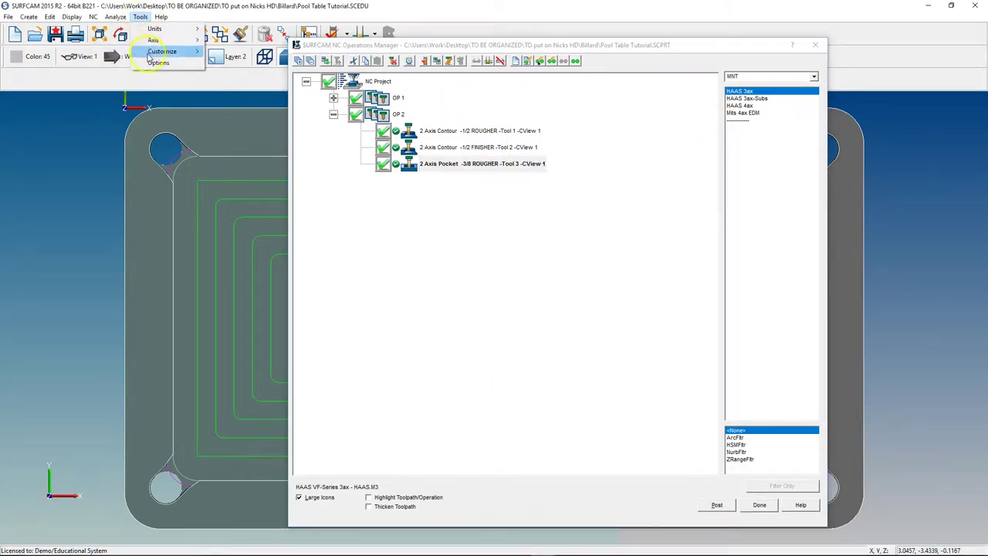
pyautogui.click(158, 61)
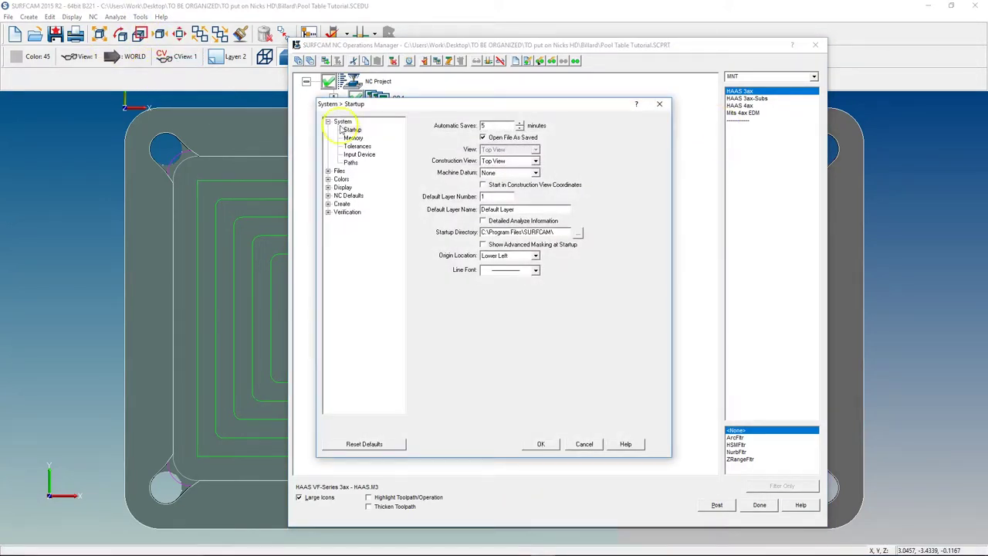
pyautogui.click(659, 103)
pyautogui.click(141, 16)
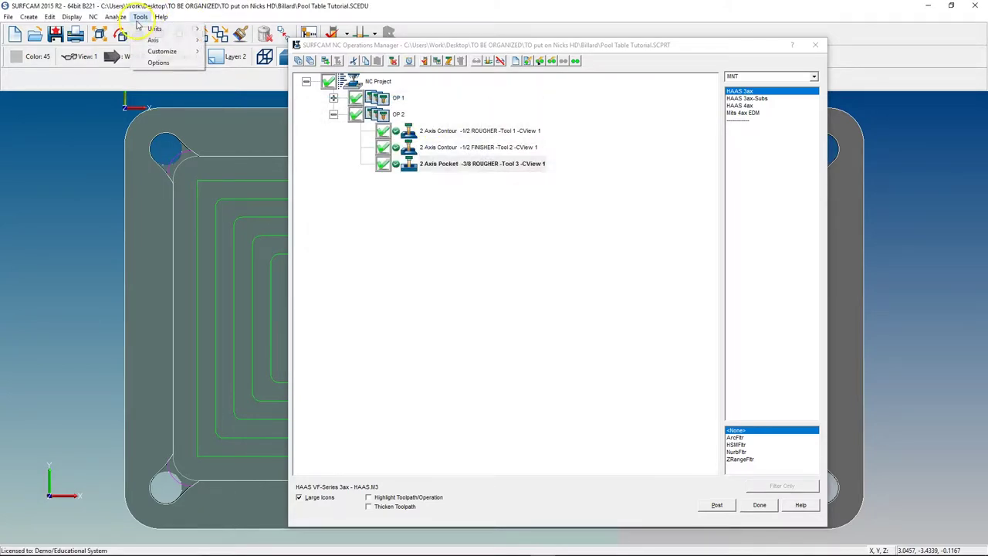
pyautogui.click(469, 283)
pyautogui.click(494, 163)
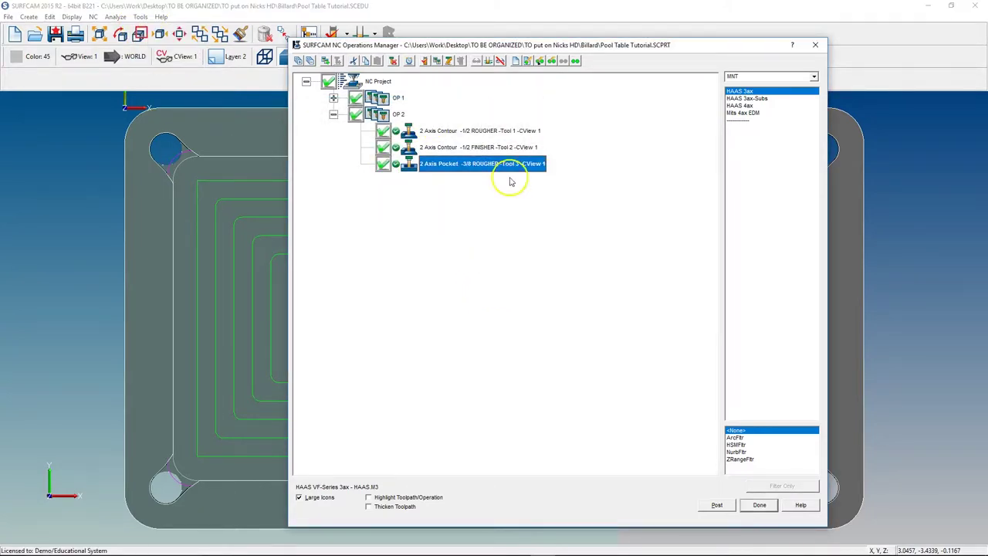
pyautogui.rightClick(483, 168)
pyautogui.click(463, 296)
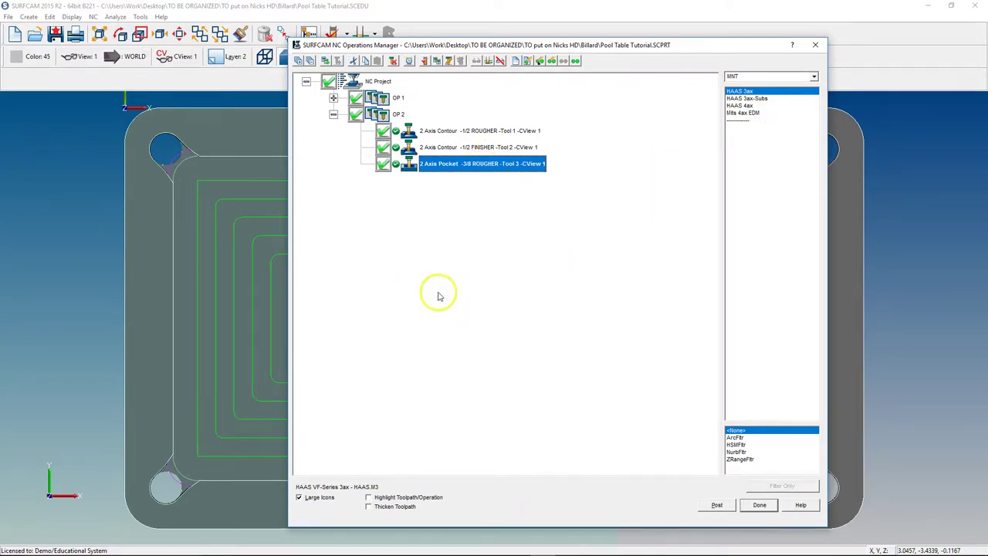
# - Regenerate the 3/8 rougher with original geometry, In Z removal and rough spacing both 0.116
pyautogui.rightClick(484, 164)
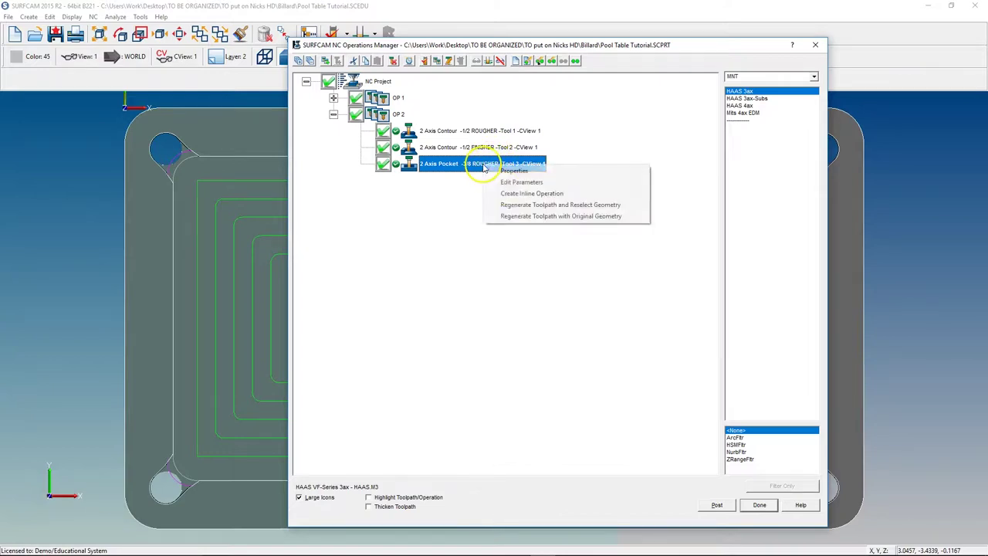
pyautogui.click(532, 217)
pyautogui.click(488, 147)
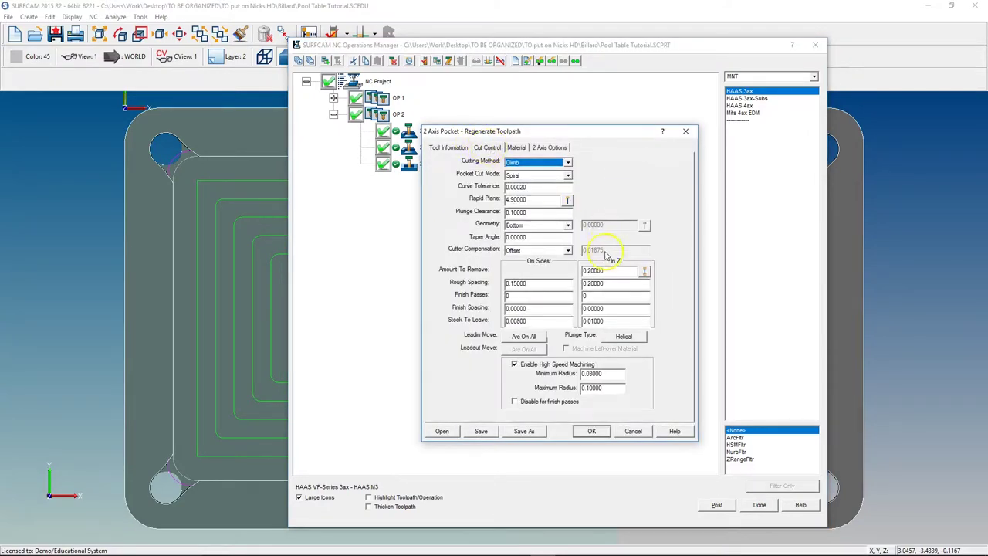
pyautogui.doubleClick(598, 270)
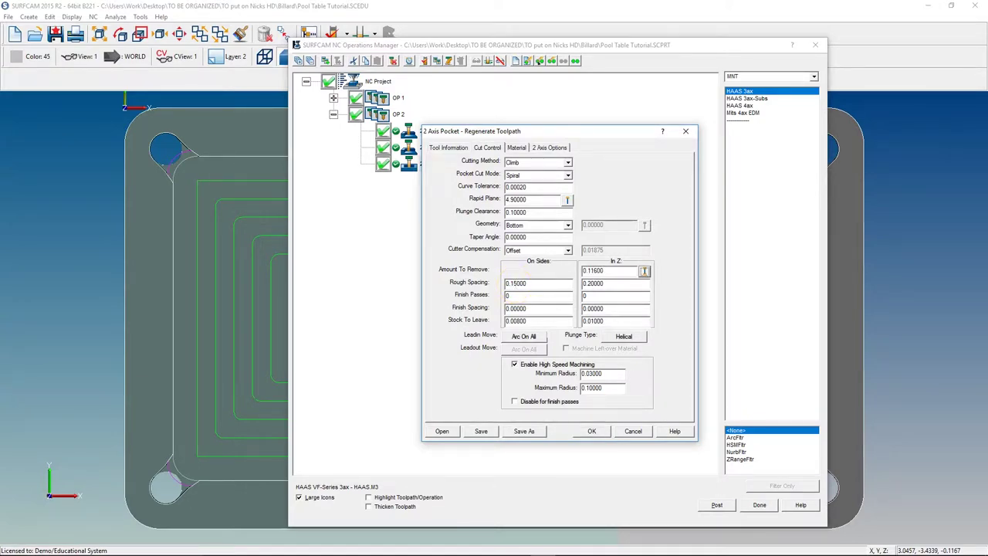
pyautogui.press('Tab')
pyautogui.write('.116')
pyautogui.click(614, 308)
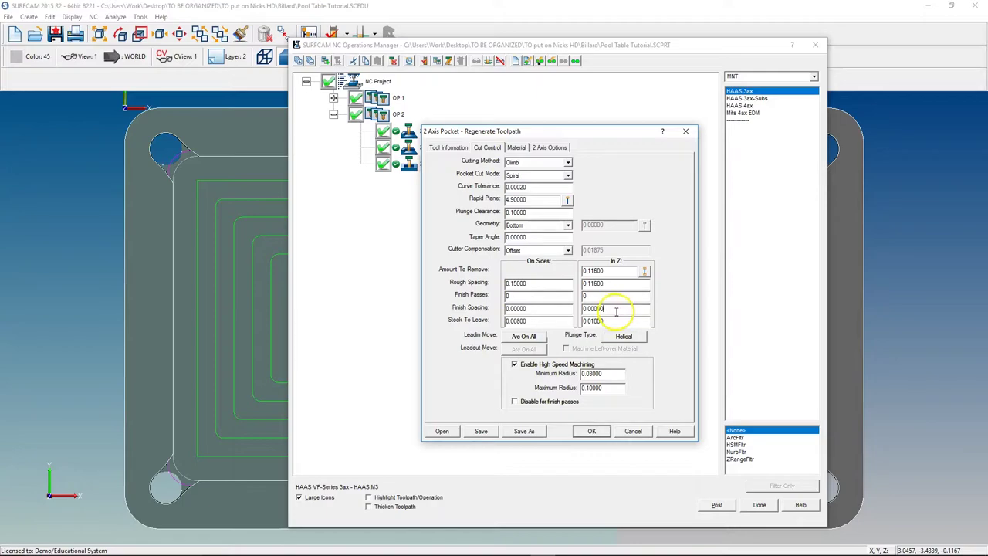
pyautogui.click(591, 431)
# - Orbit to inspect the regenerated toolpath, then bring back the NC operations list
pyautogui.moveTo(602, 443); pyautogui.dragTo(611, 403, button='middle')
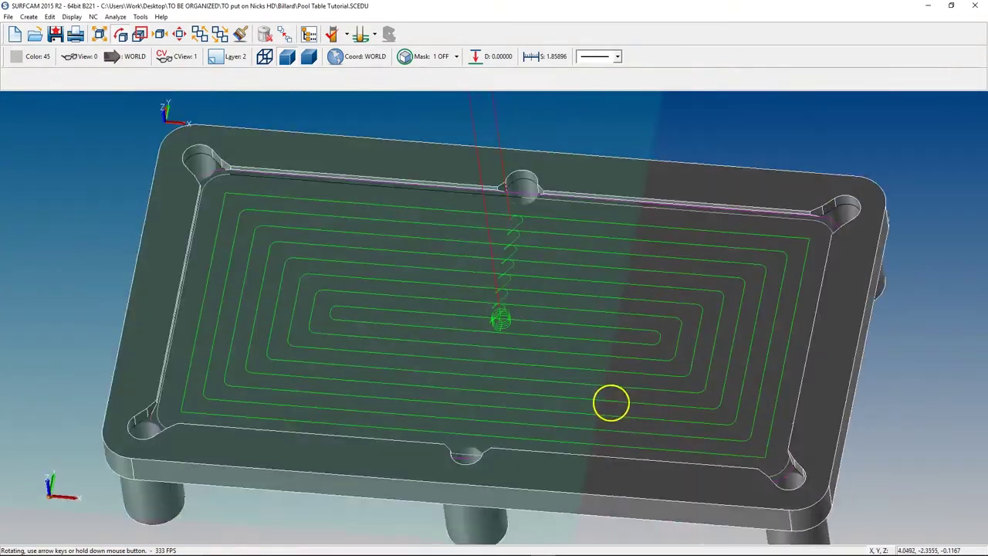
pyautogui.hotkey('ctrl', '1')
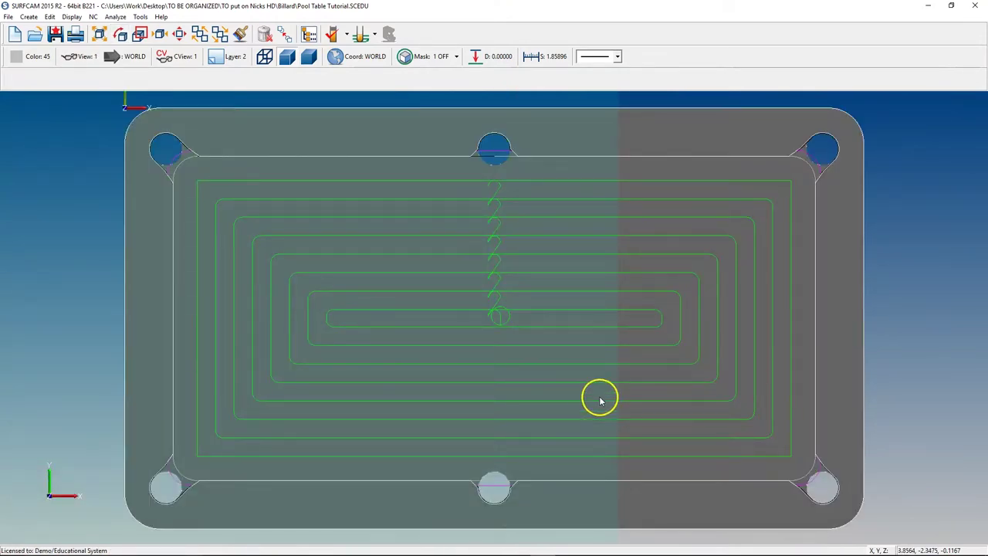
pyautogui.hotkey('ctrl', 'm')
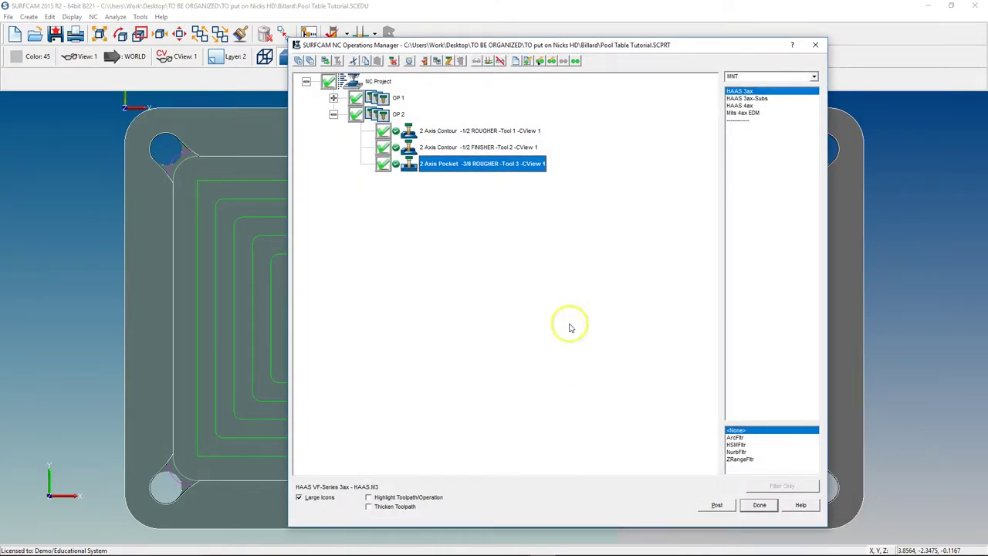
# - Copy the 3/8 pocket operation and open the copy's parameters for regeneration
pyautogui.hotkey('ctrl', 'c')
pyautogui.click(529, 320)
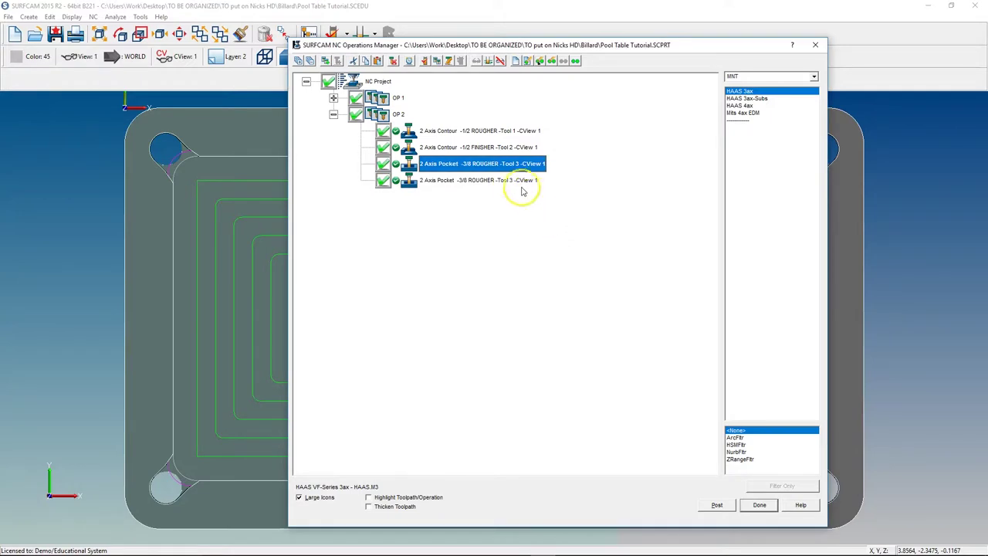
pyautogui.rightClick(523, 189)
pyautogui.click(525, 233)
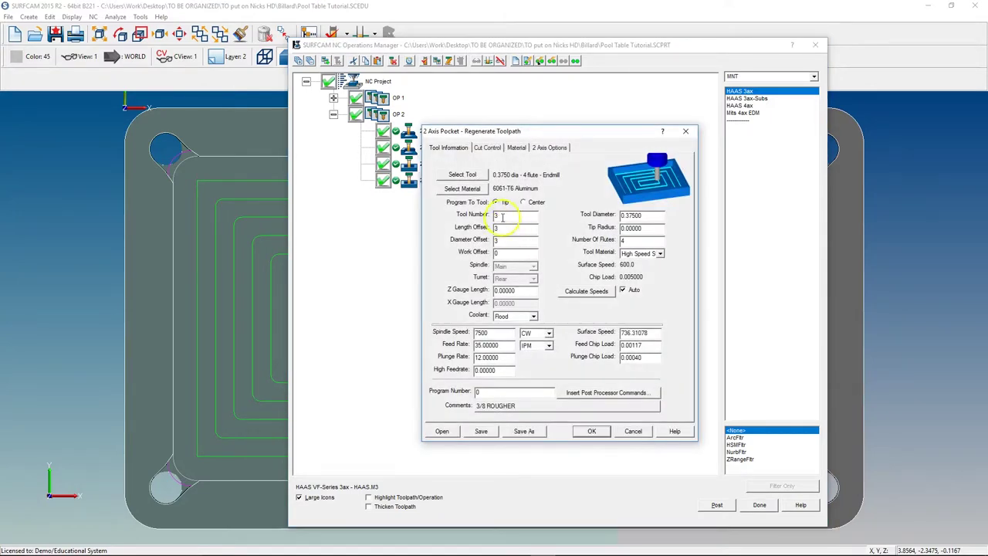
# - Set the copy to tool 4, spindle 5500, feed 25 and plunge rate 20
pyautogui.write('4')
pyautogui.press('Tab')
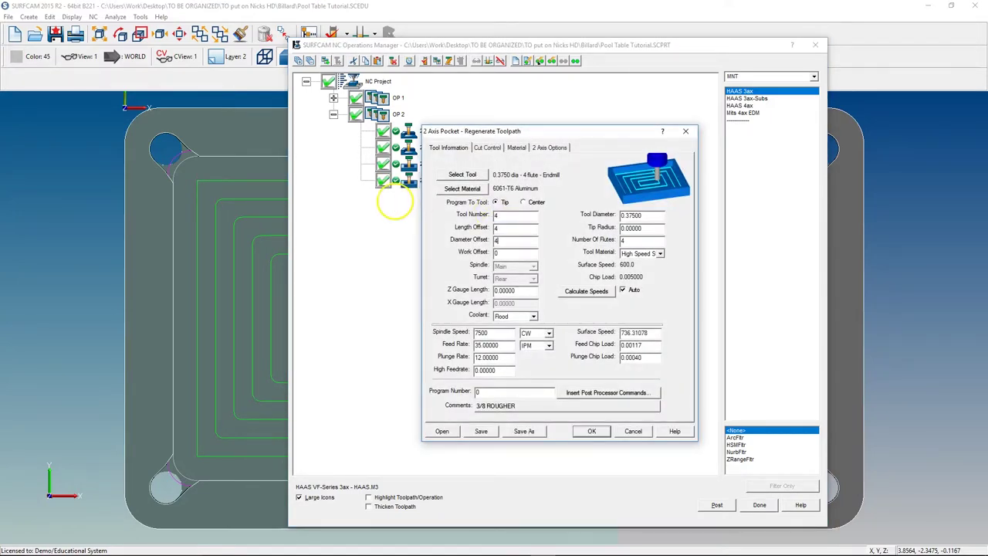
pyautogui.press('Tab')
pyautogui.press('Tab')
pyautogui.press('Tab')
pyautogui.press('Tab')
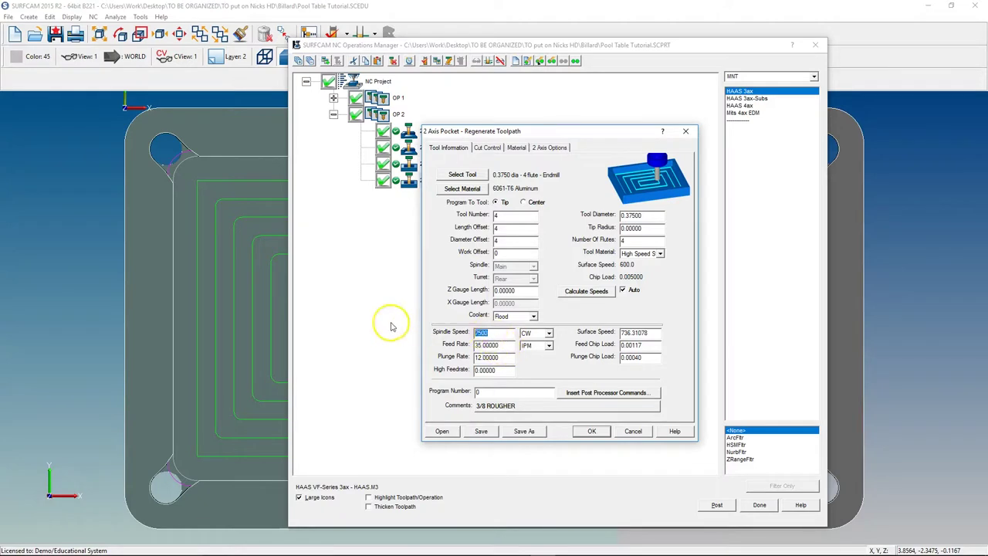
pyautogui.write('5000')
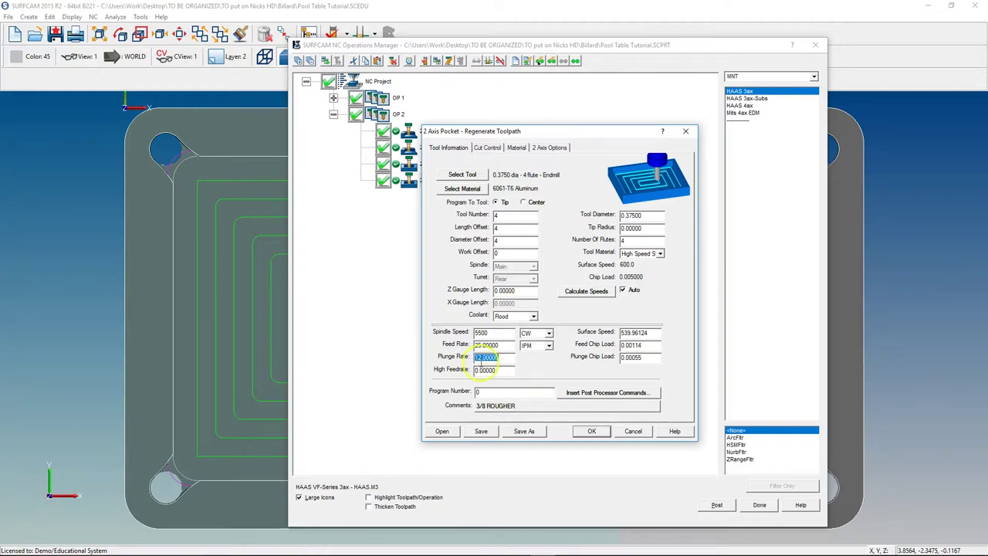
pyautogui.doubleClick(482, 332)
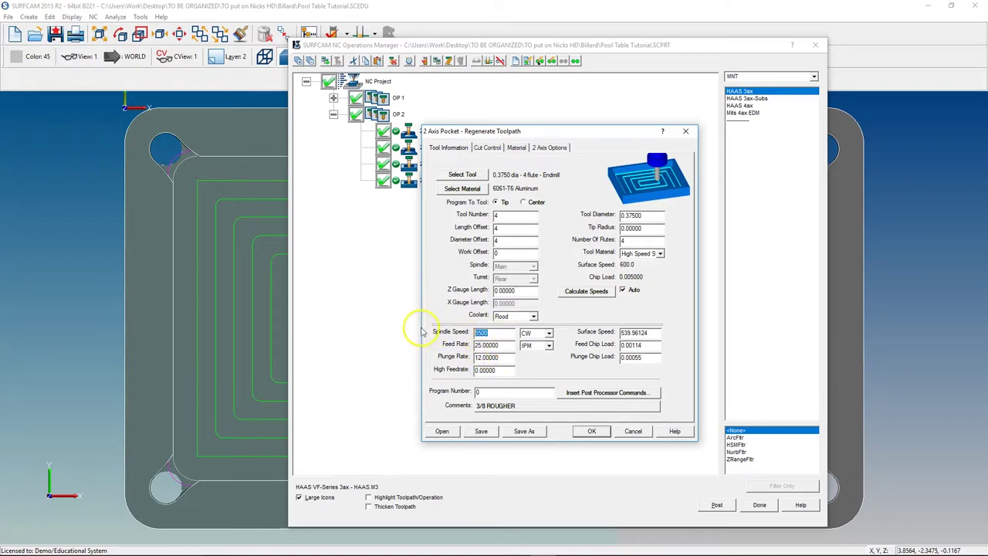
pyautogui.doubleClick(487, 344)
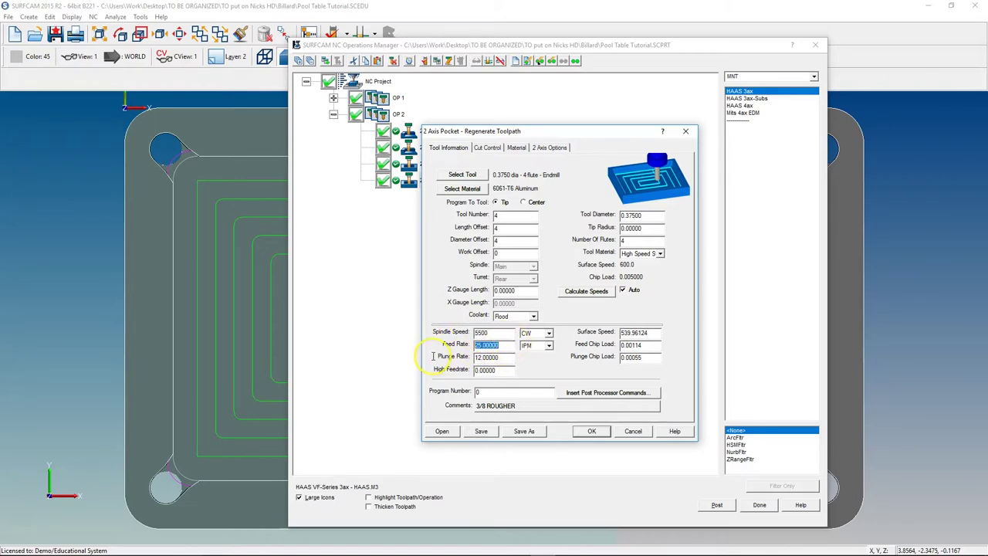
pyautogui.doubleClick(492, 358)
pyautogui.write('20')
# - Change the operation comment from 3/8 ROUGHER to 3/8 FINISHER
pyautogui.click(497, 406)
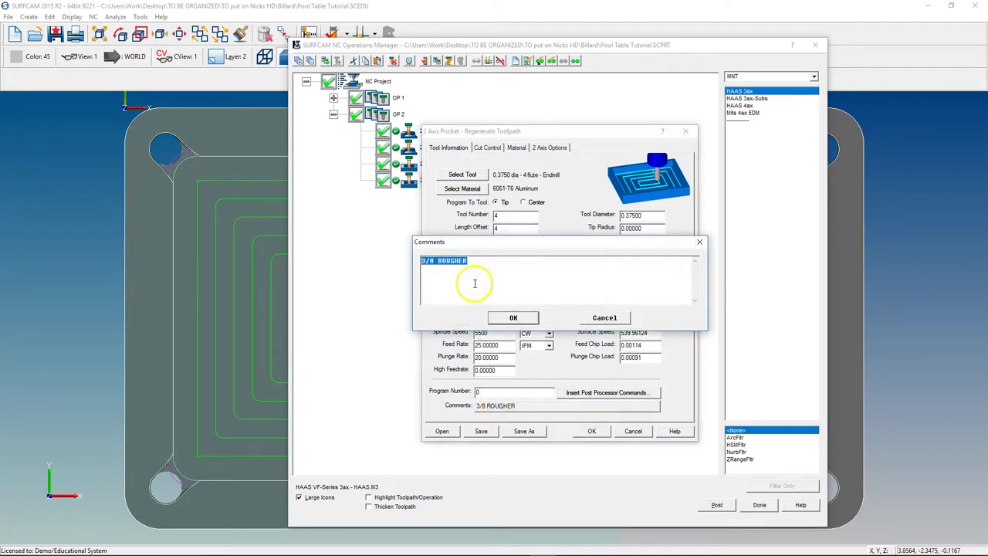
pyautogui.doubleClick(454, 263)
pyautogui.write('FINI')
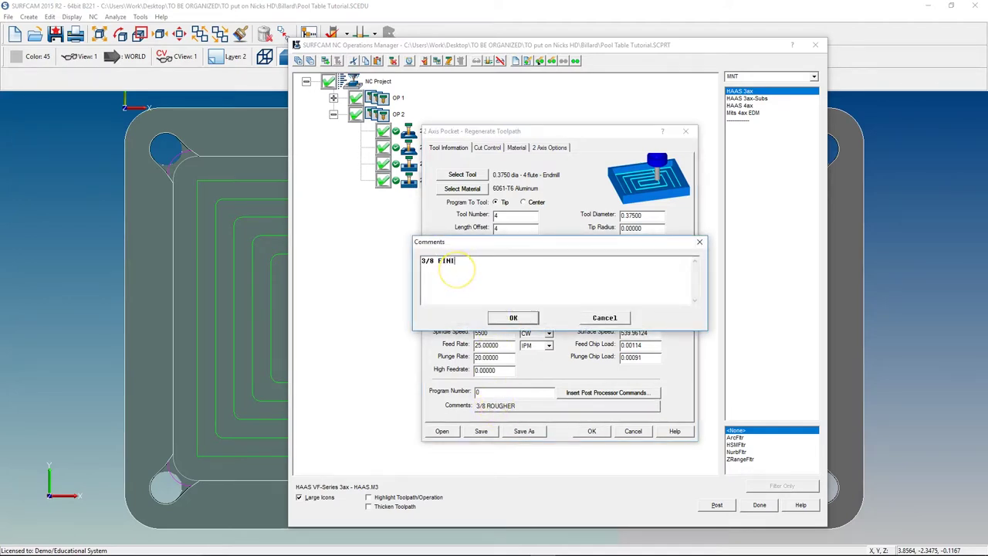
pyautogui.write('SHER')
pyautogui.click(512, 317)
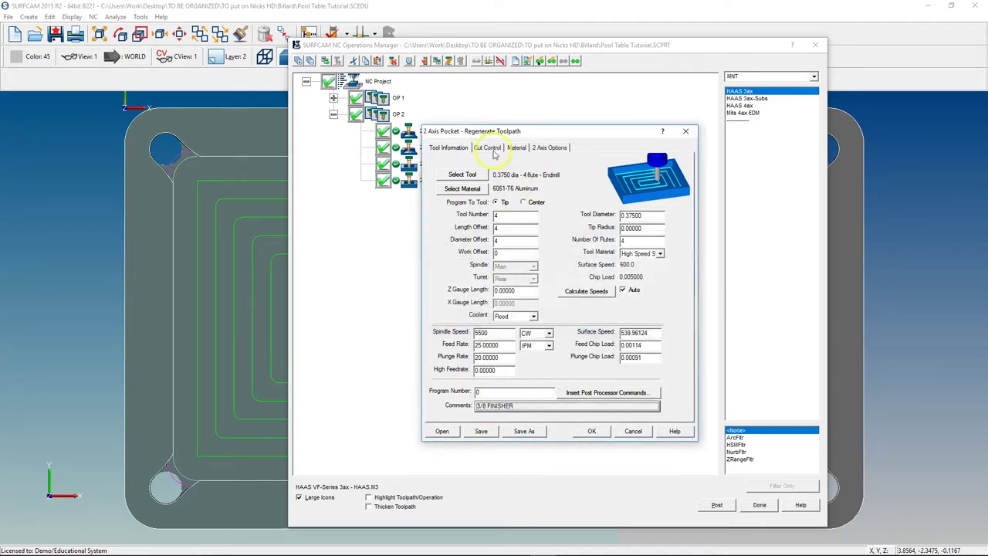
pyautogui.click(493, 150)
pyautogui.click(448, 148)
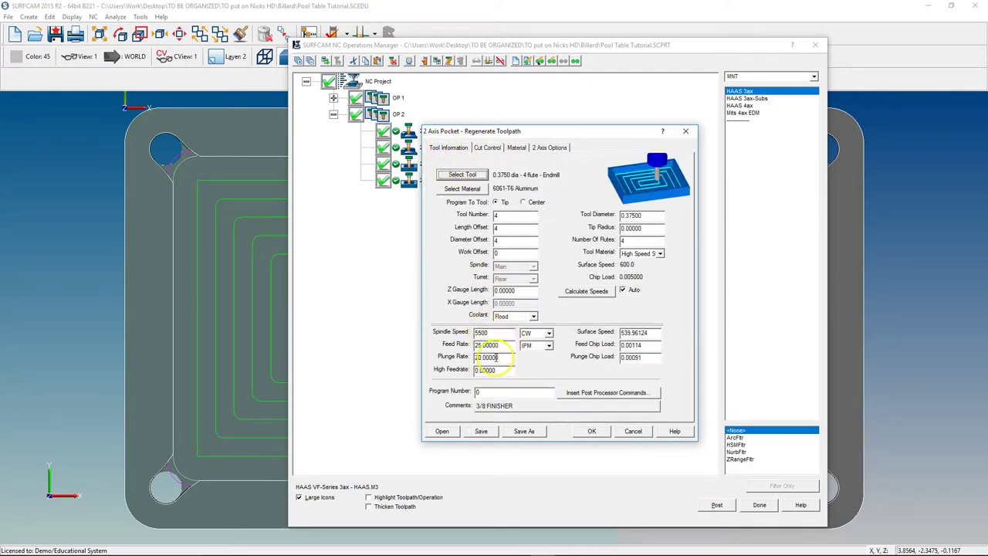
pyautogui.click(480, 334)
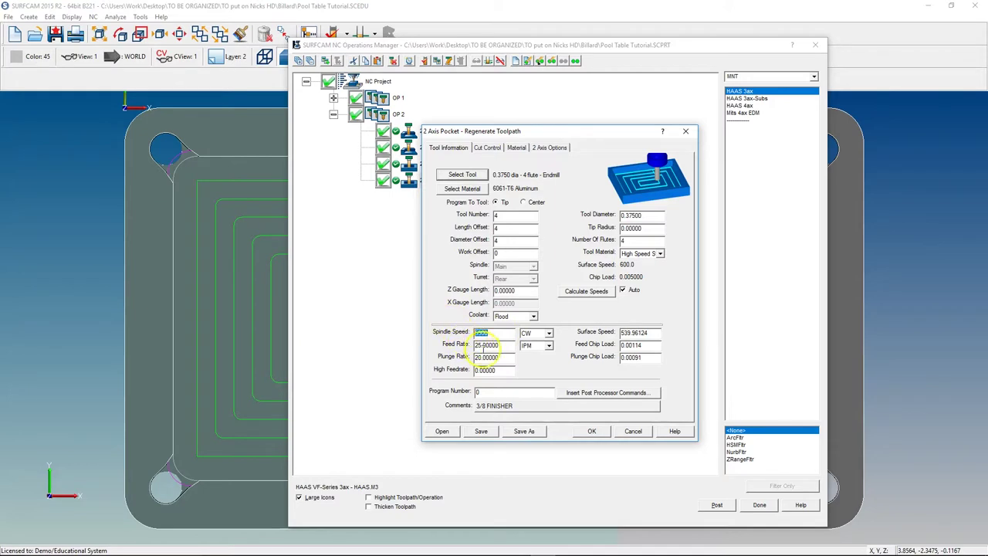
pyautogui.doubleClick(486, 345)
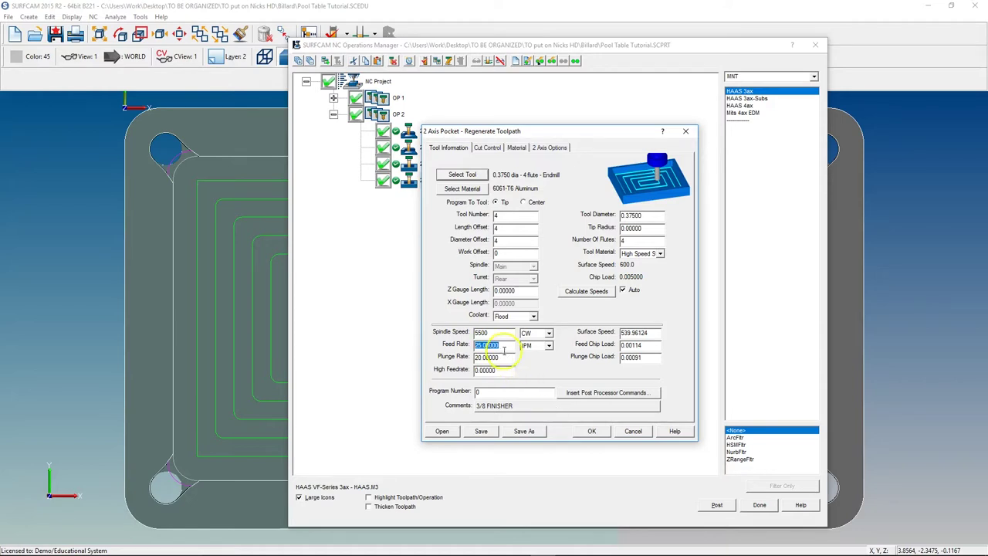
pyautogui.doubleClick(484, 333)
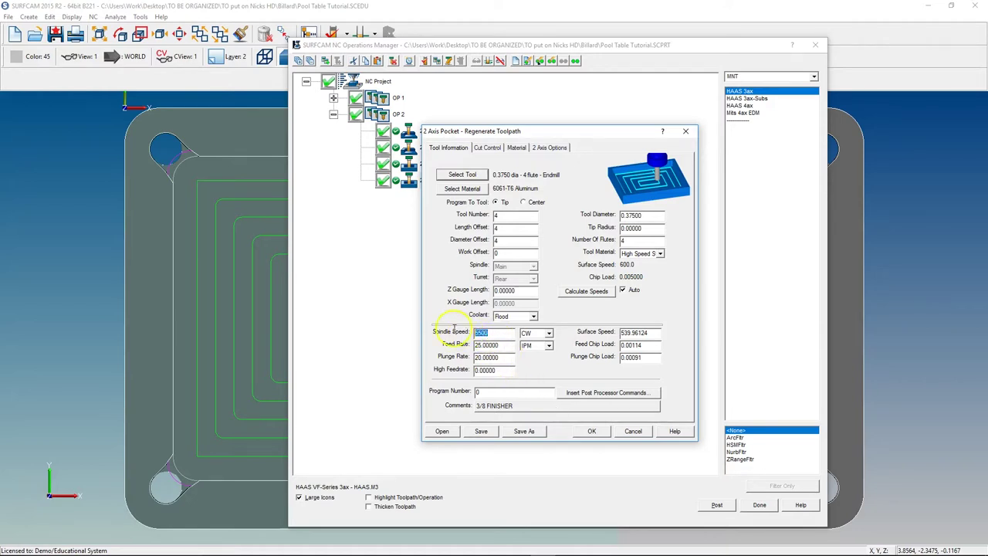
pyautogui.doubleClick(491, 345)
pyautogui.moveTo(522, 129); pyautogui.dragTo(514, 157)
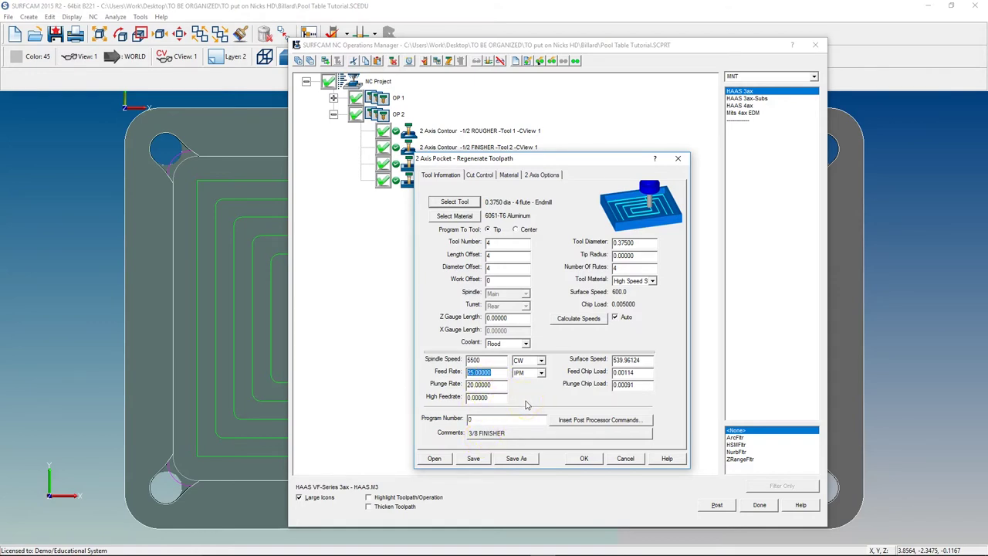
pyautogui.click(494, 385)
# - Set side and In Z stock to leave to 0, accepting the recommended 0.16875 rough spacing
pyautogui.click(479, 175)
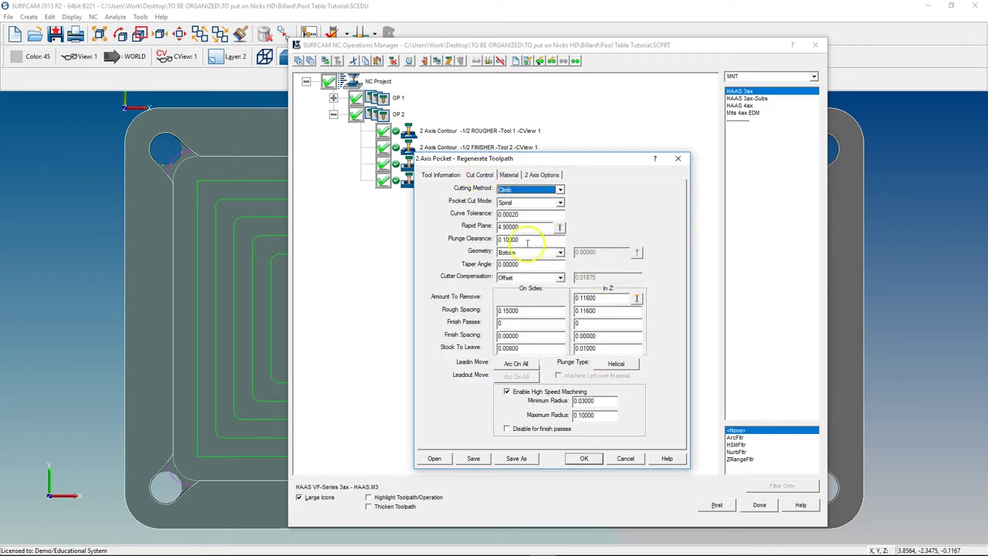
pyautogui.doubleClick(587, 348)
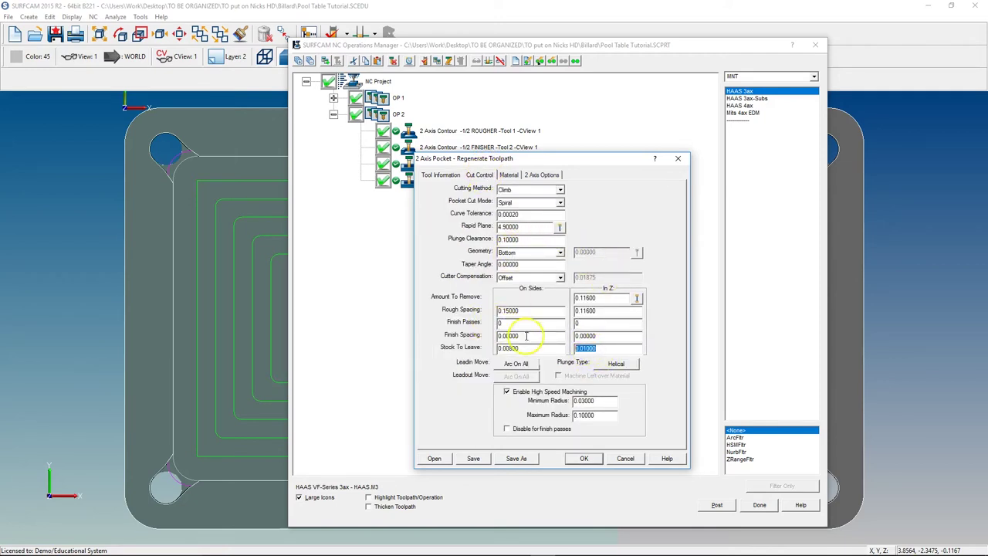
pyautogui.write('0')
pyautogui.doubleClick(513, 348)
pyautogui.write('0')
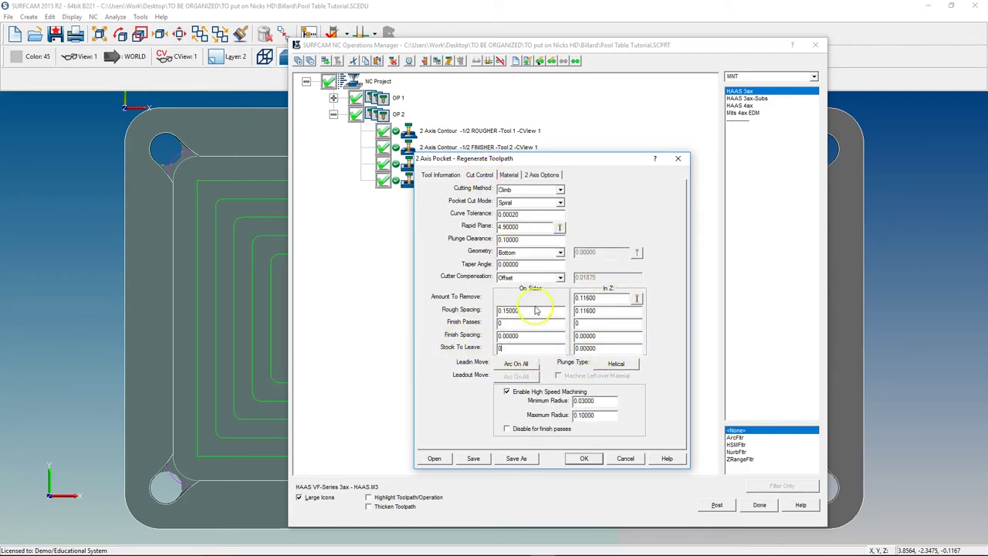
pyautogui.doubleClick(514, 310)
pyautogui.write('0.2')
pyautogui.press('Return')
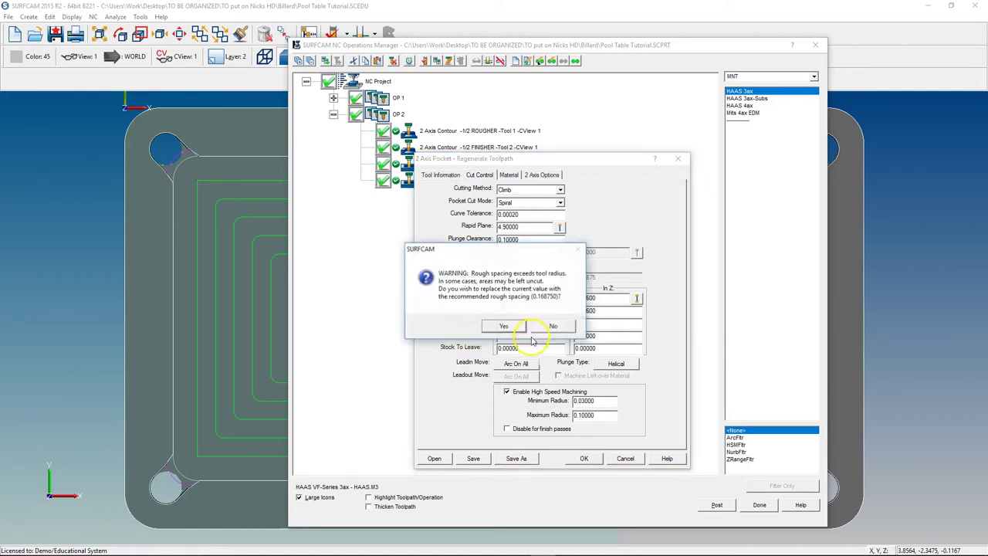
pyautogui.click(504, 326)
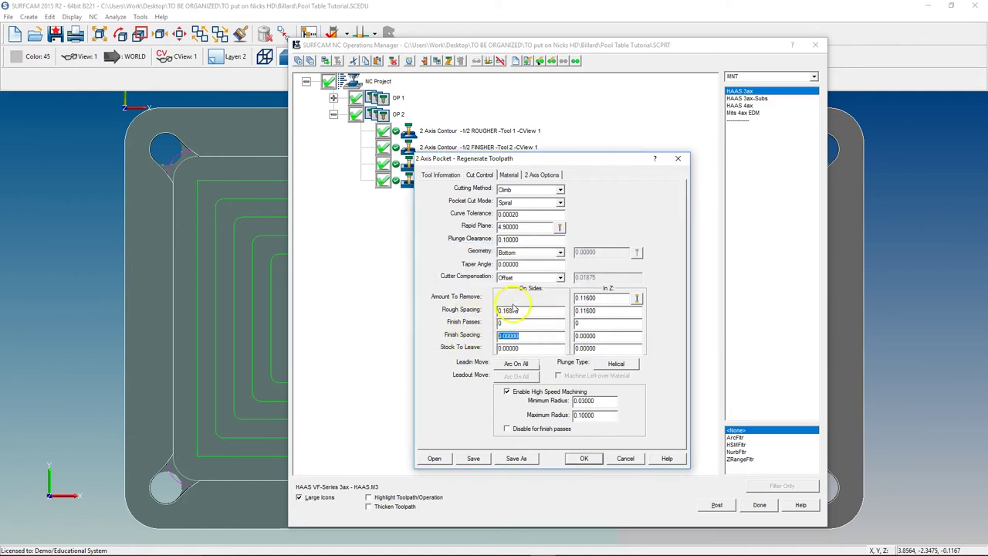
# - Regenerate the finisher pocket toolpath and orbit the part to inspect it
pyautogui.click(258, 298)
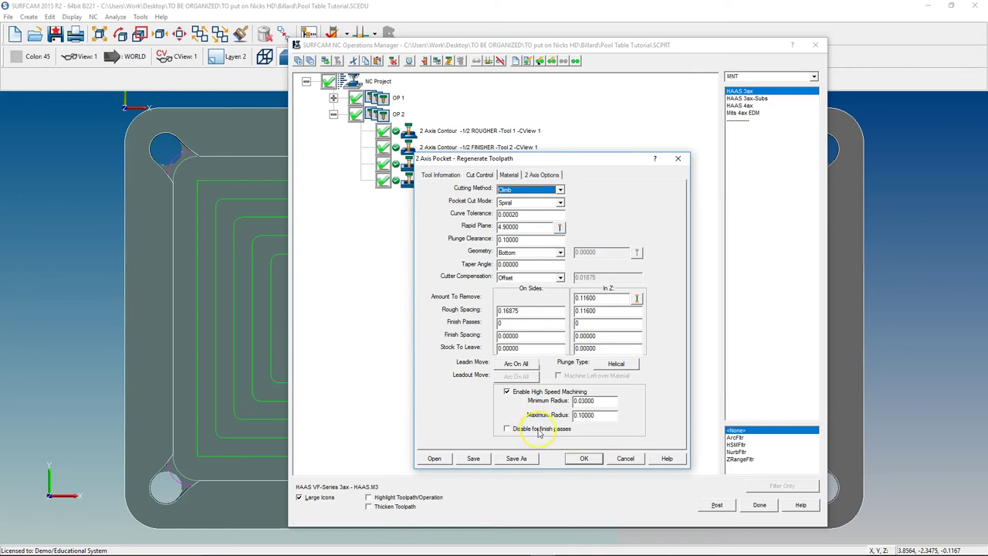
pyautogui.click(585, 459)
pyautogui.moveTo(461, 340); pyautogui.dragTo(536, 419, button='middle')
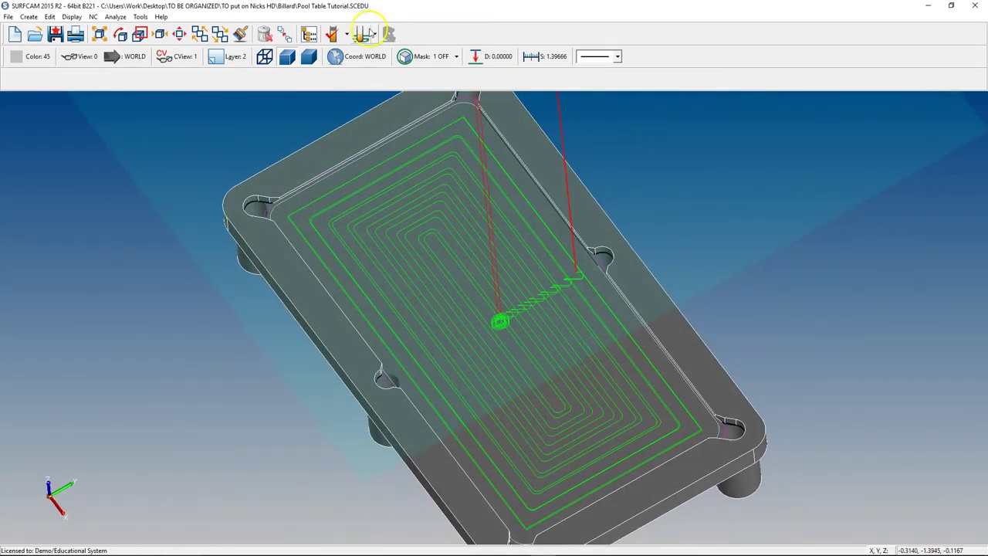